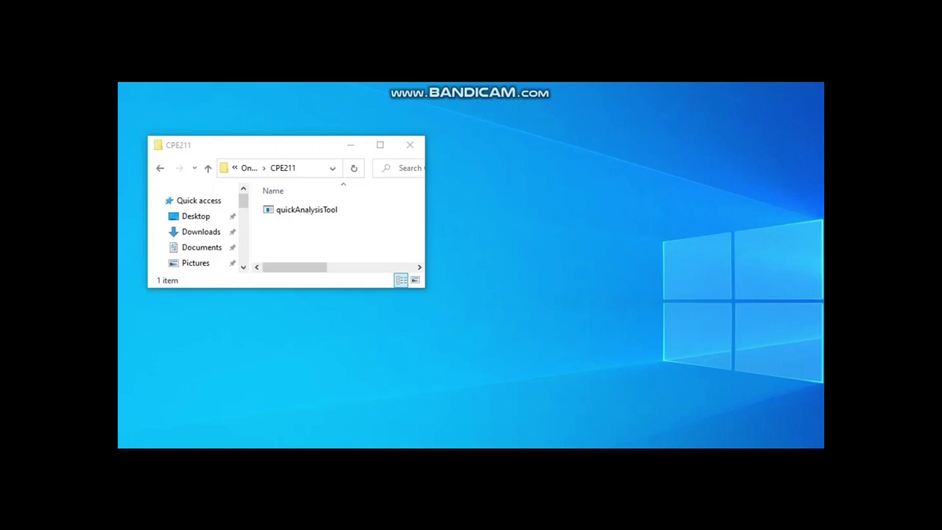
Paste the Tdata datalog into CPE211, launch quickAnalysisTool and choose menu option 1.
right_click(292, 232)
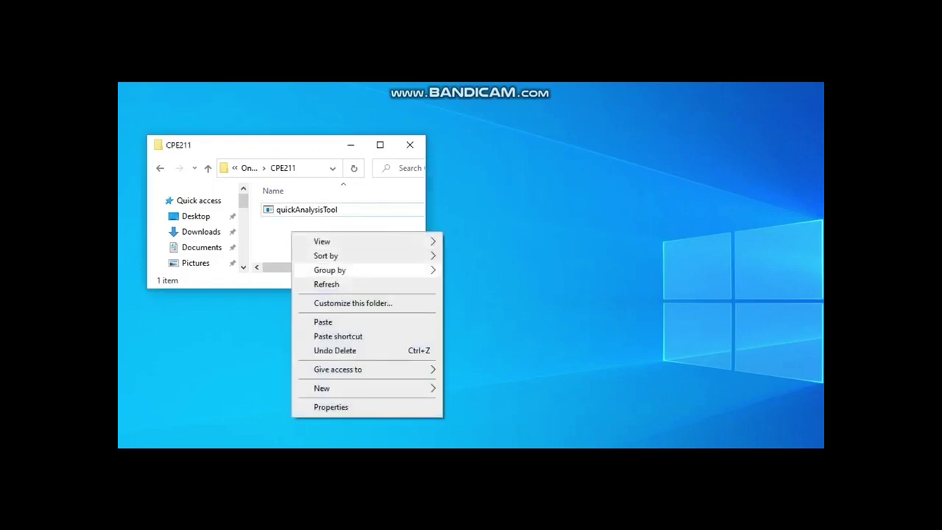
click(322, 322)
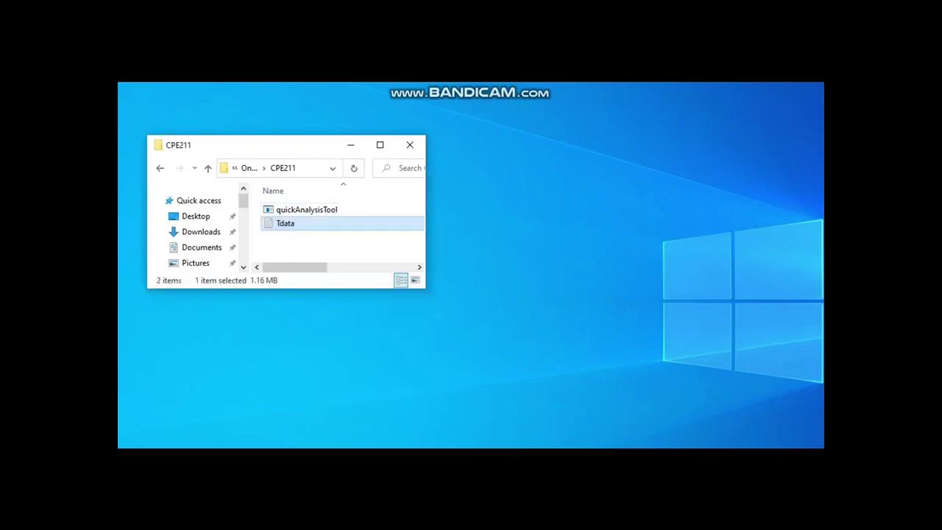
double_click(306, 210)
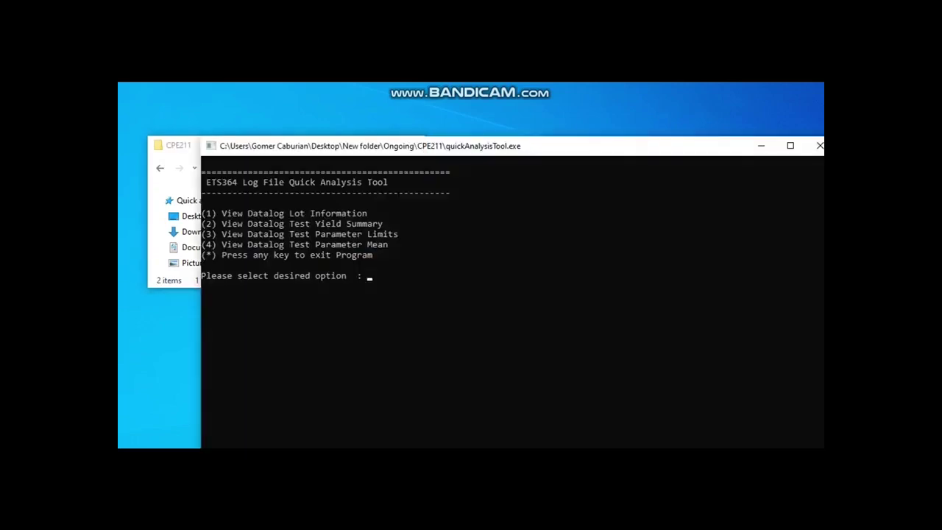
drag(566, 151, 523, 116)
text(1)
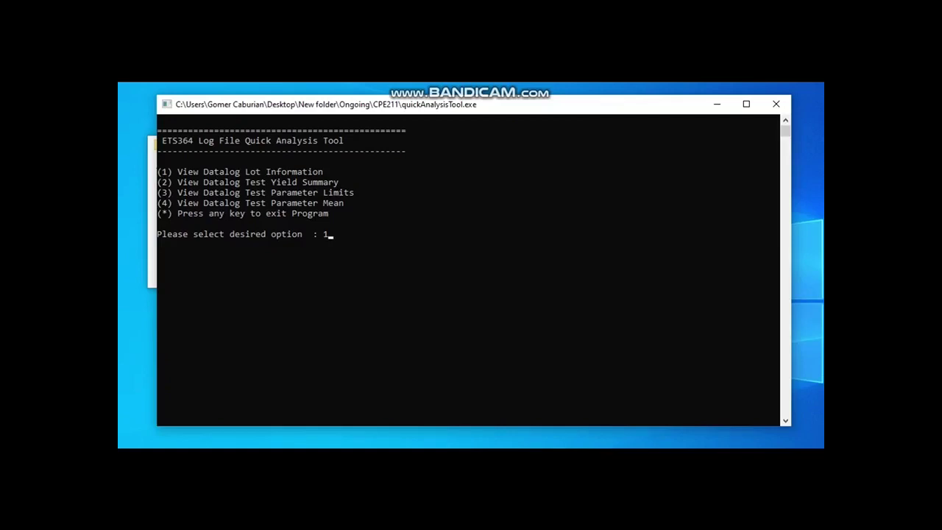
Run option 1 to view the Tester Log Information Report, then return to the menu.
key(Return)
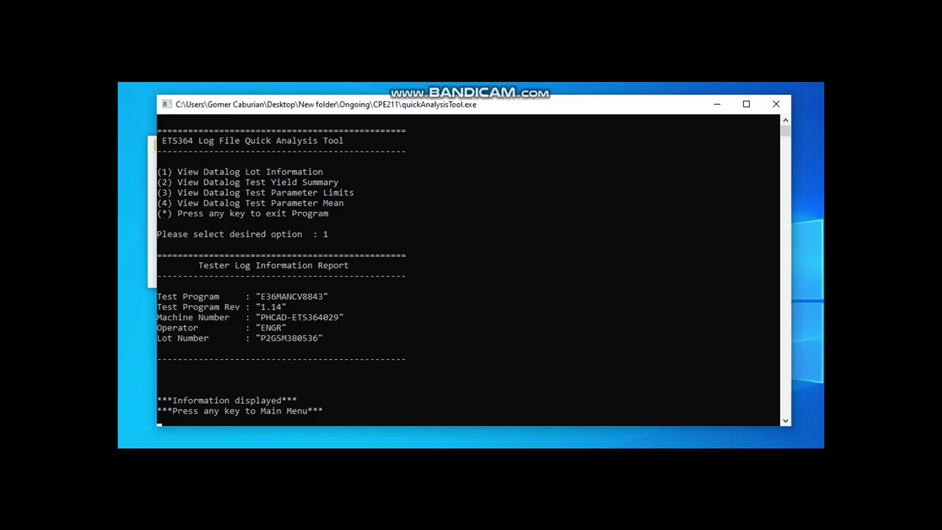
key(Return)
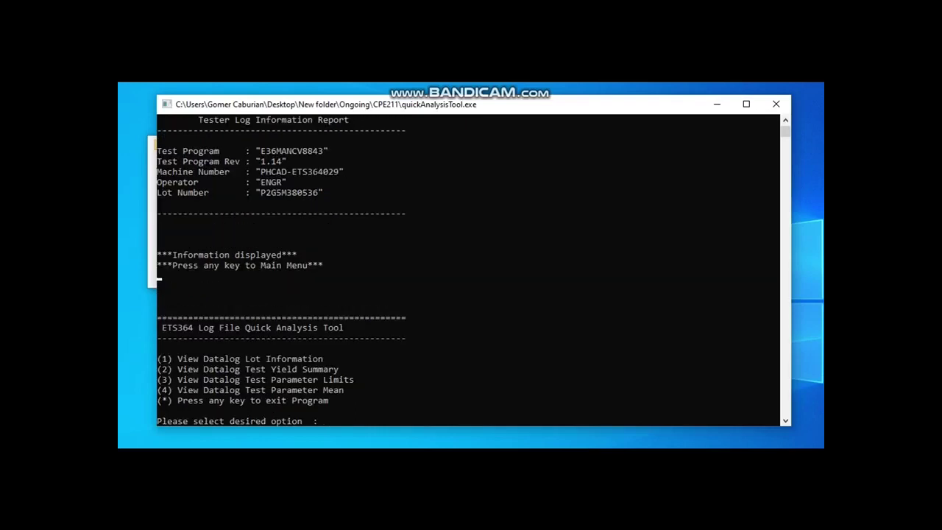
Run option 2 to view the yield summary by bin, totalling 99.7959%, then return to the menu.
text(2)
key(Return)
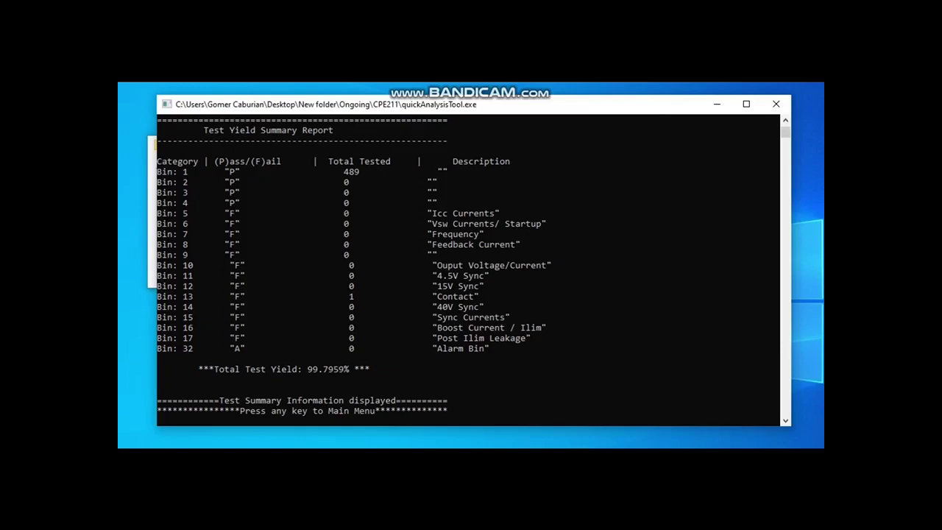
key(Return)
Run option 3 to review lower and upper limits through test 32.1, then return to the menu.
text(3)
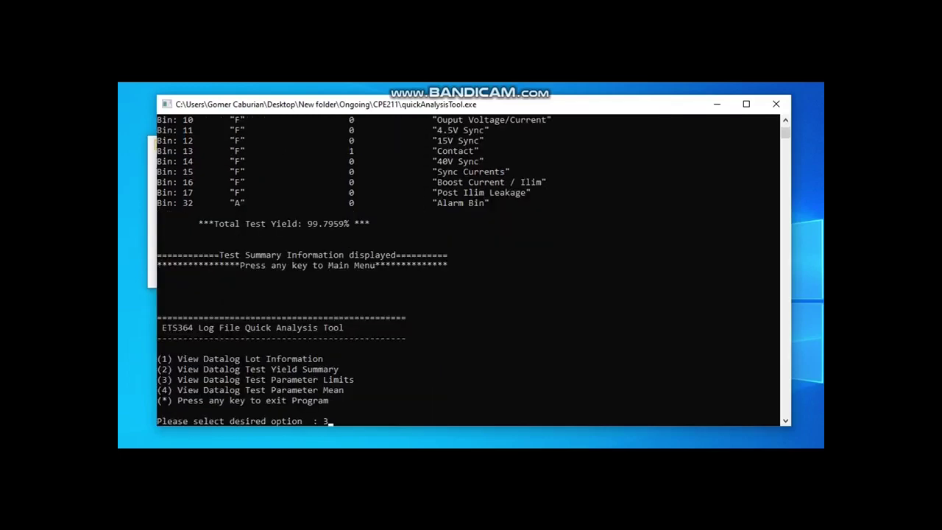
key(Return)
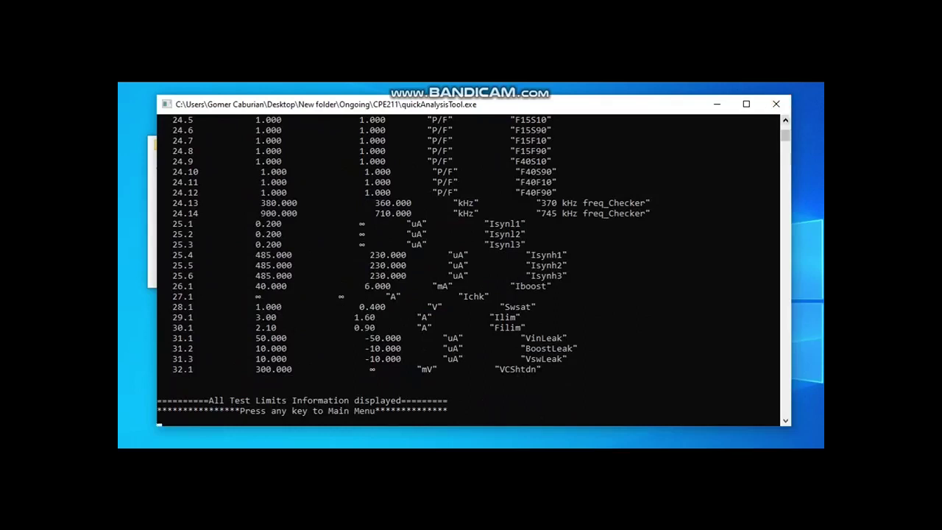
scroll(473, 270, up, 1)
scroll(474, 270, up, 10)
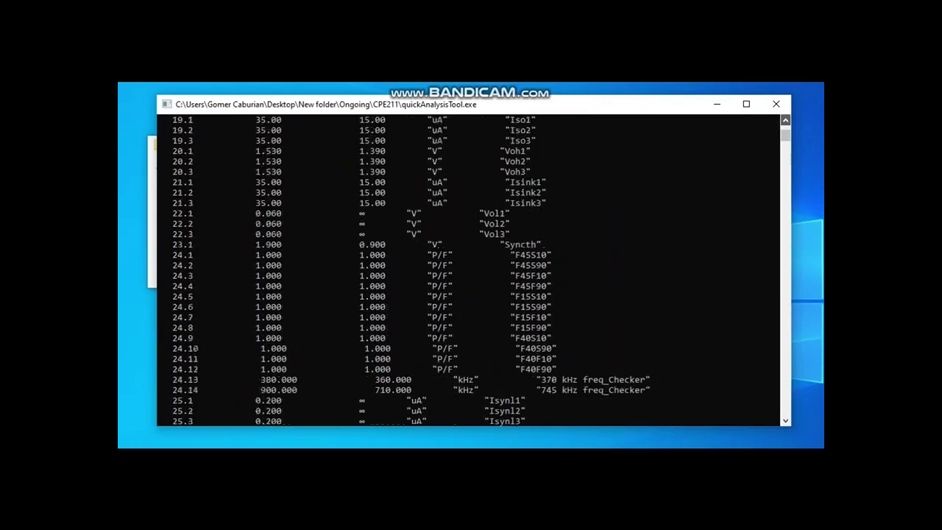
scroll(473, 269, up, 12)
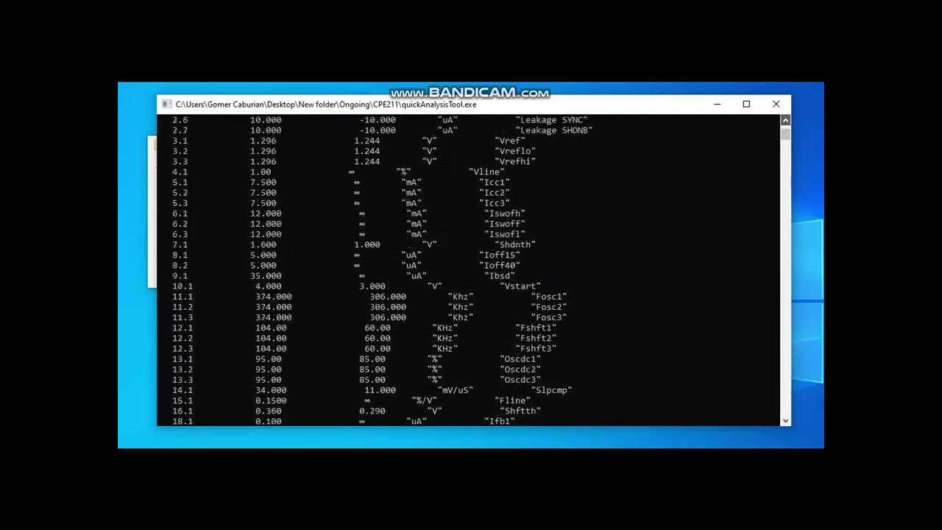
scroll(474, 270, up, 1)
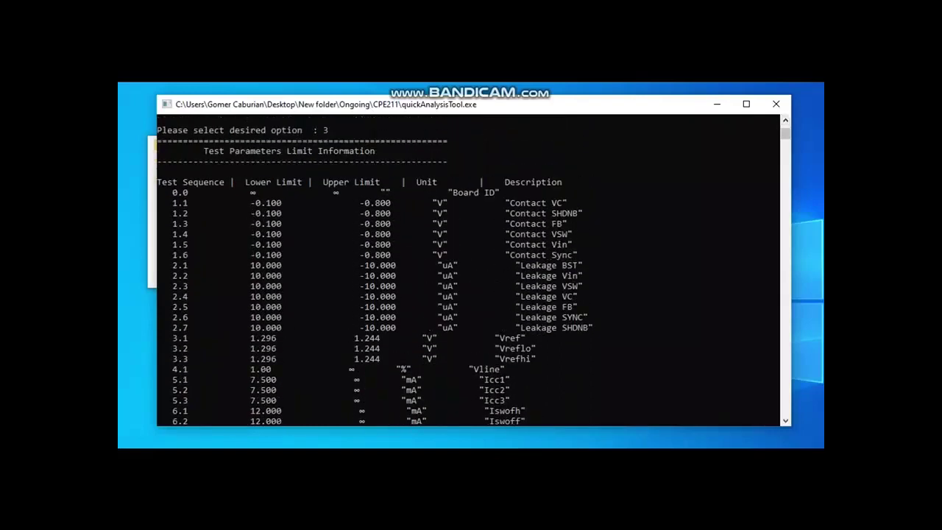
scroll(474, 270, down, 20)
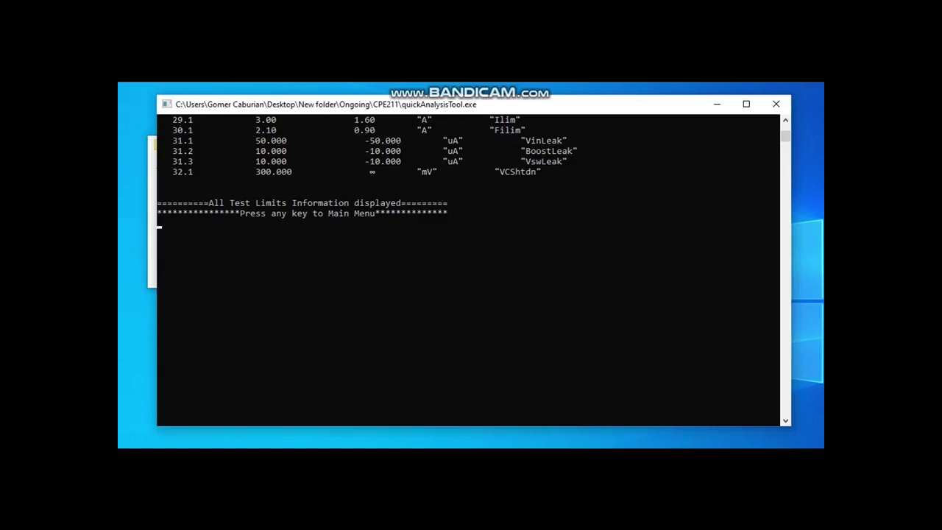
key(Return)
Run option 4 and scroll through the test parameter mean and stdev table.
text(4)
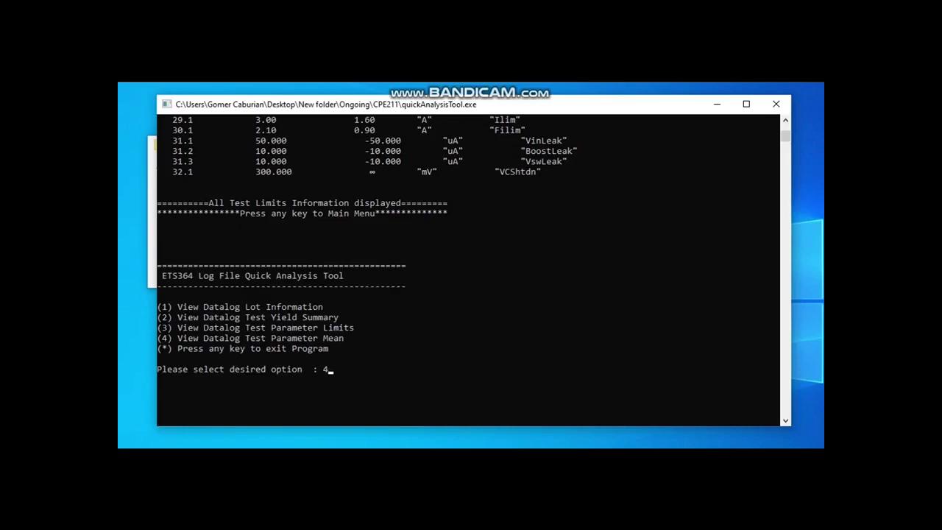
key(Return)
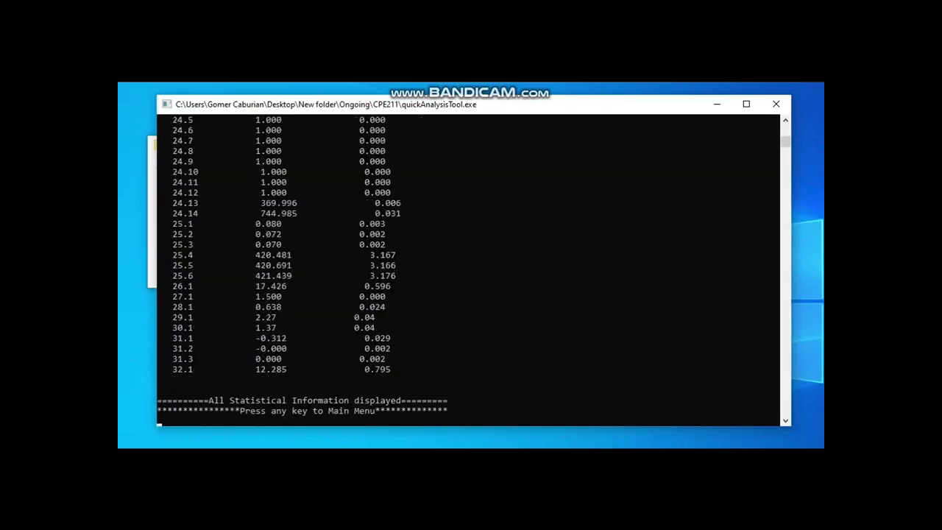
scroll(474, 270, up, 3)
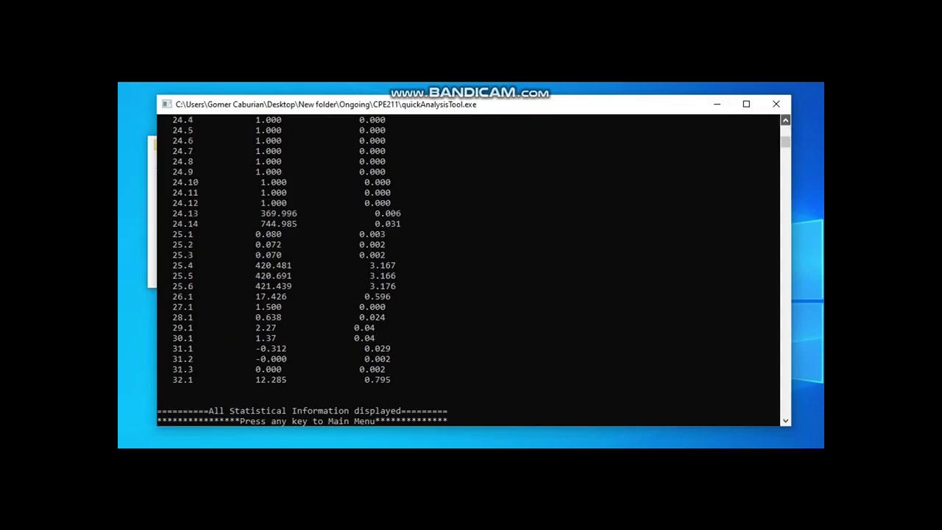
scroll(474, 270, up, 10)
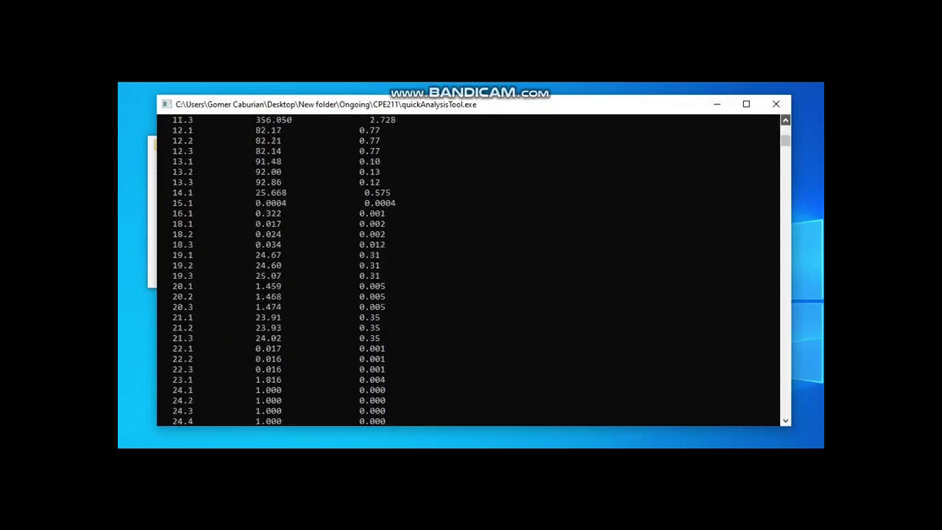
scroll(474, 270, up, 11)
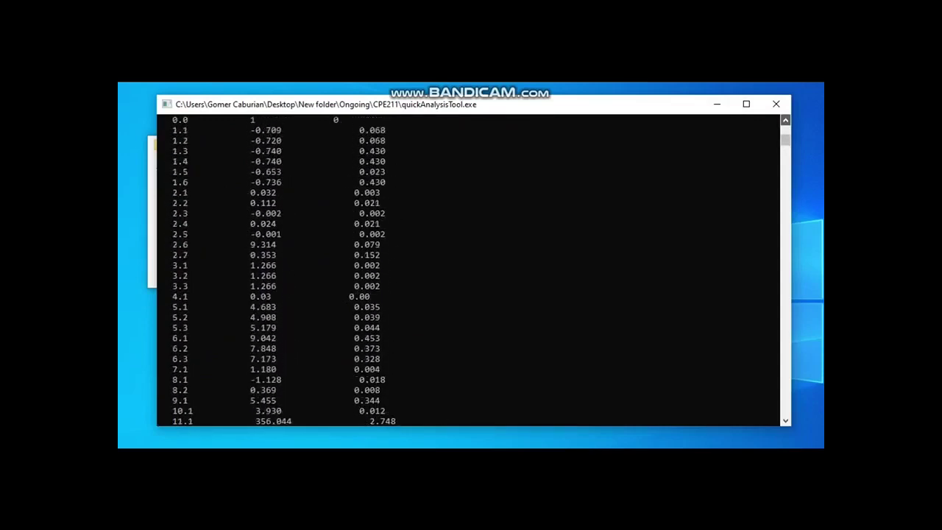
scroll(470, 270, up, 10)
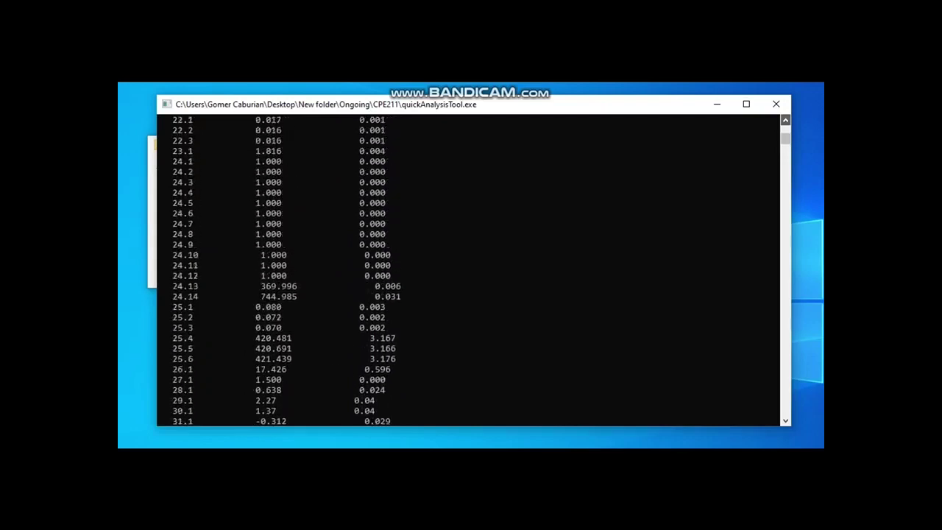
scroll(471, 270, up, 11)
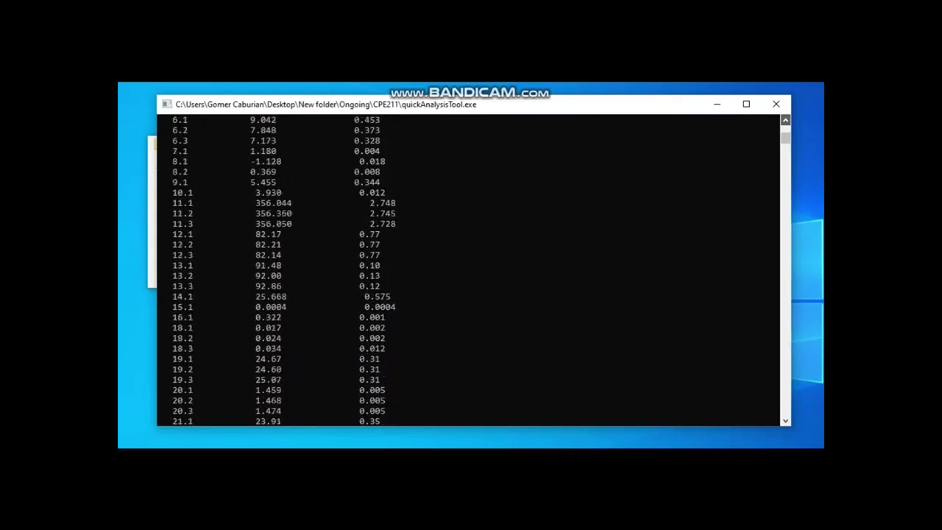
scroll(470, 269, up, 4)
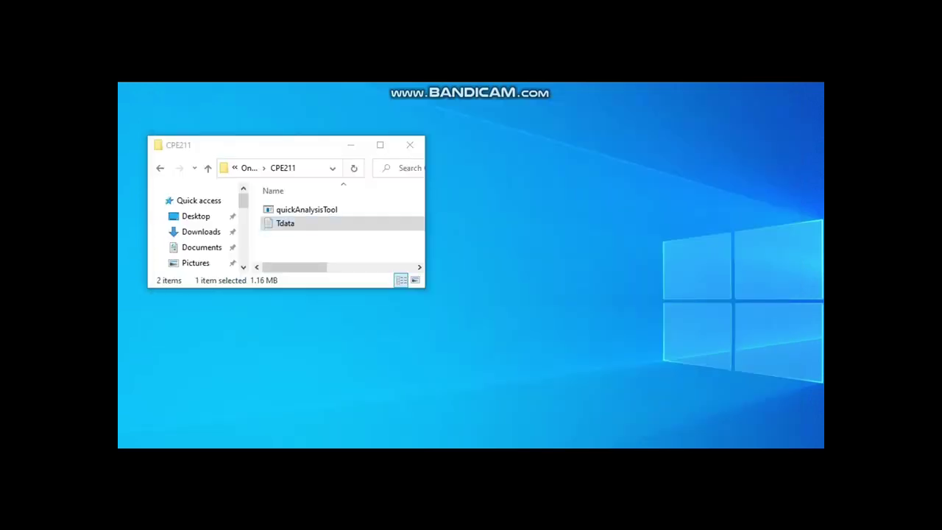
Replace Tdata.log in CPE211 with data2's copy and select quickAnalysisTool again.
right_click(311, 239)
click(341, 329)
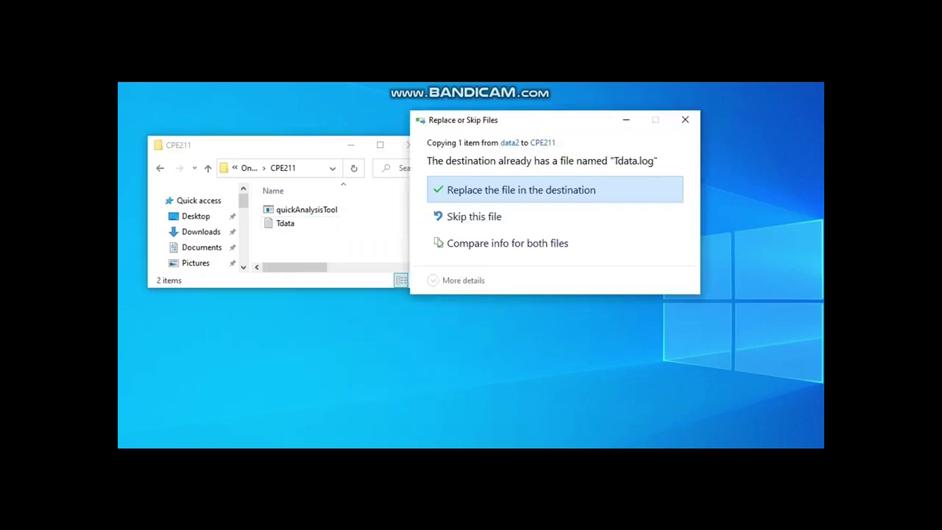
click(505, 187)
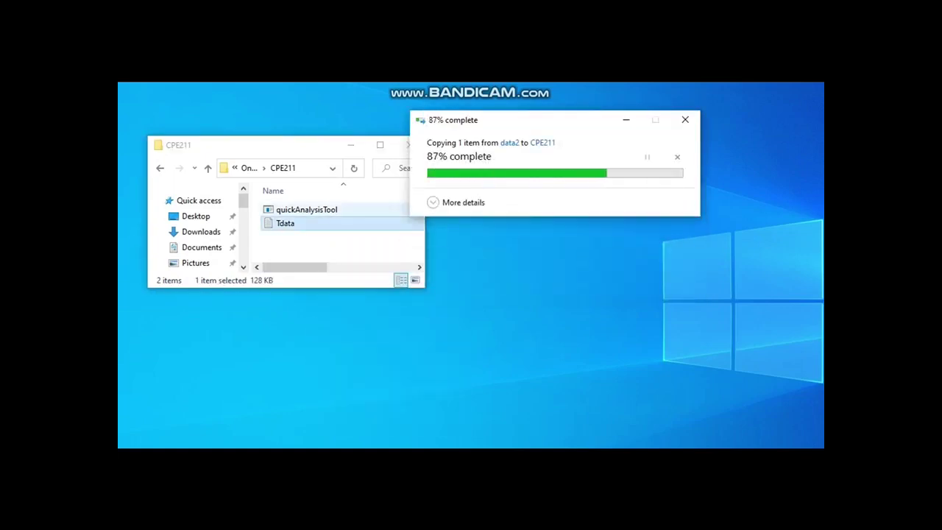
click(306, 210)
Relaunch the tool on the new datalog and view its yield summary, now 100%.
key(Return)
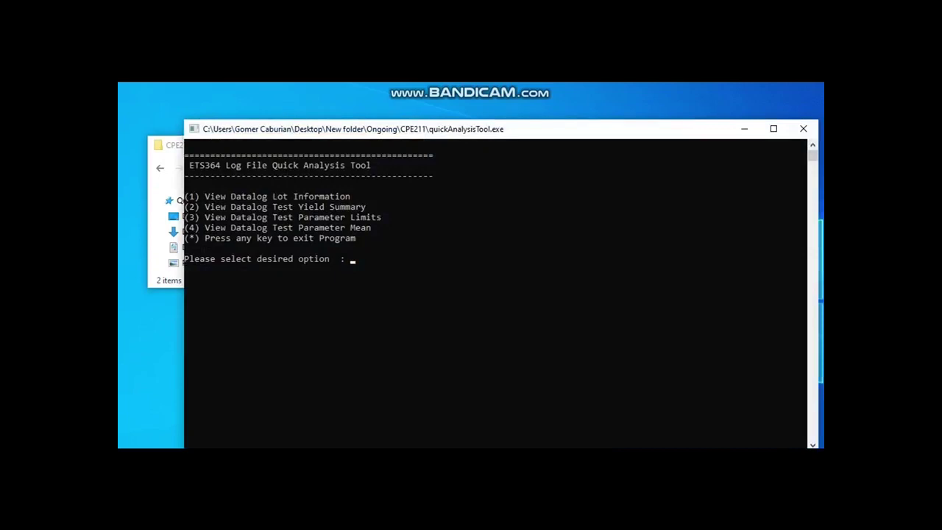
text(2)
key(Return)
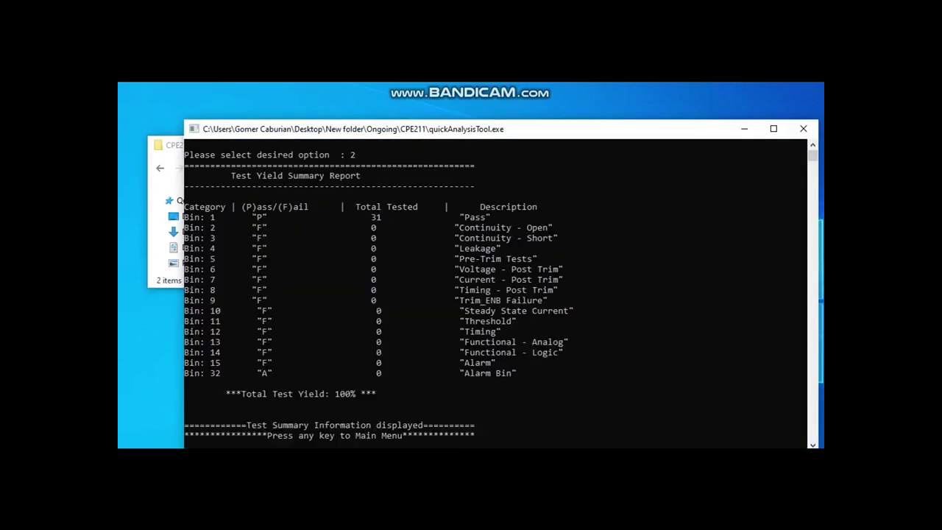
Back at the menu, list the new datalog's test limits through 1000.6.
key(Return)
text(3)
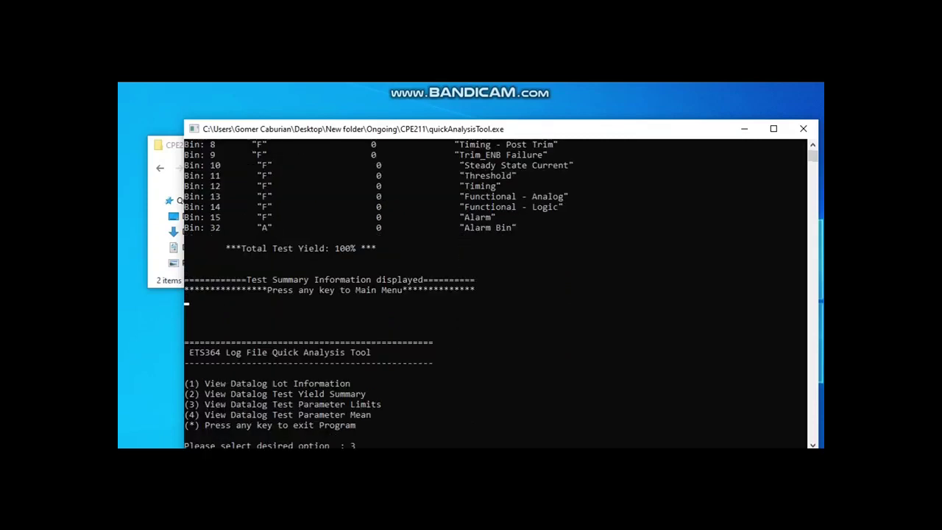
key(Return)
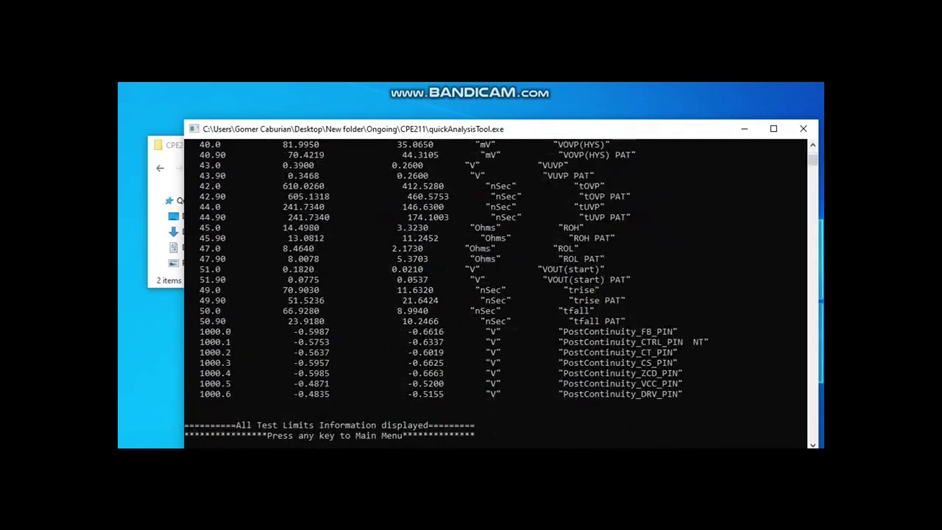